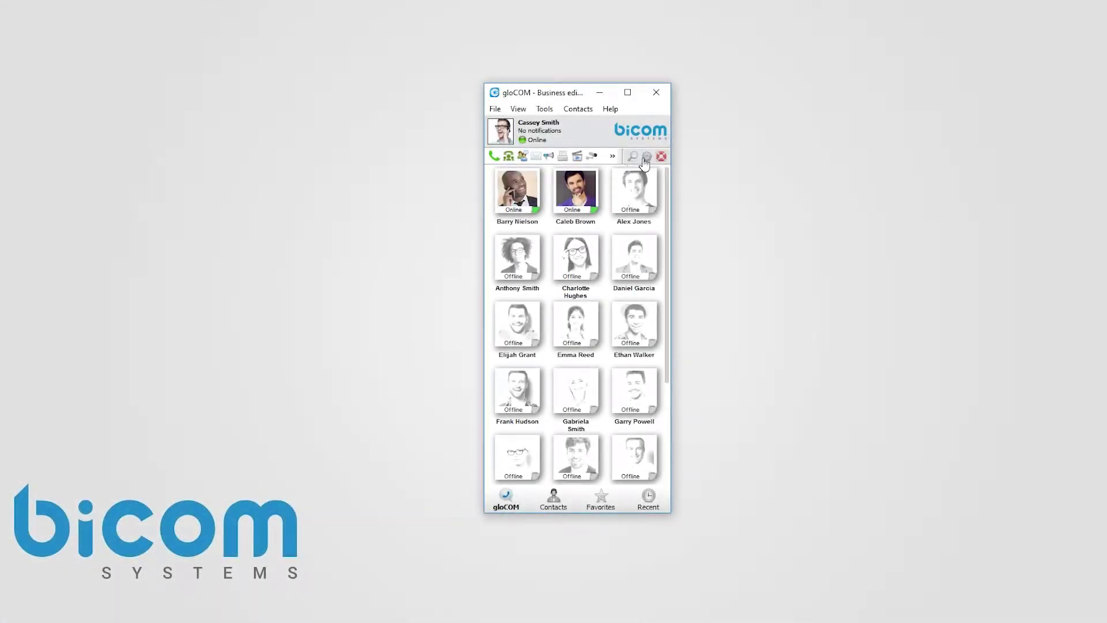
Step: Open gloCOM Preferences on the Phone section's General settings
click(646, 162)
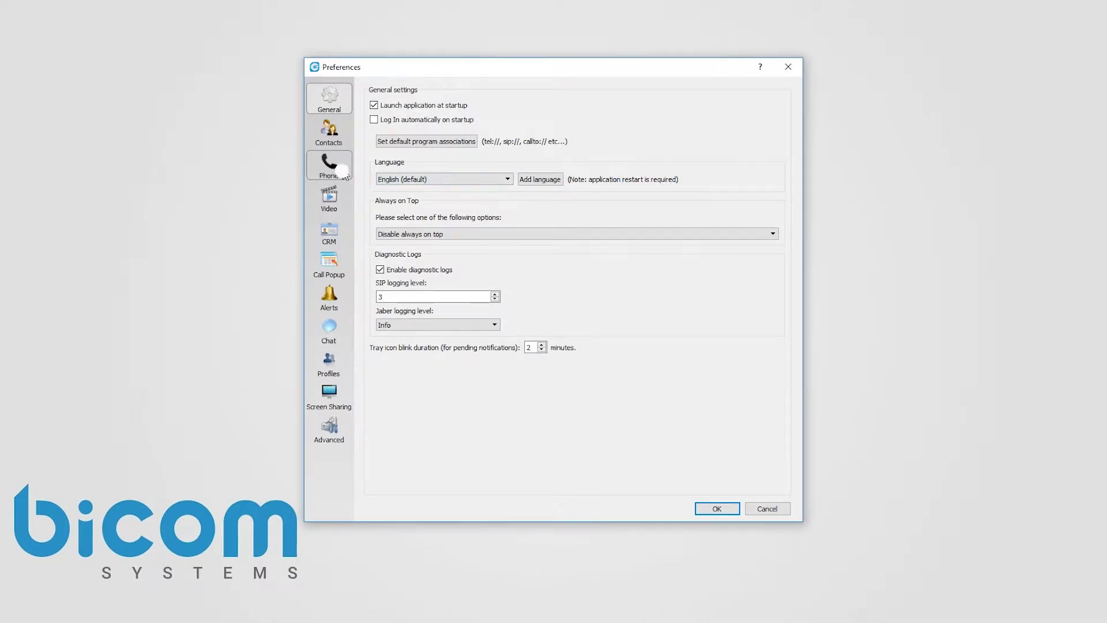
click(344, 173)
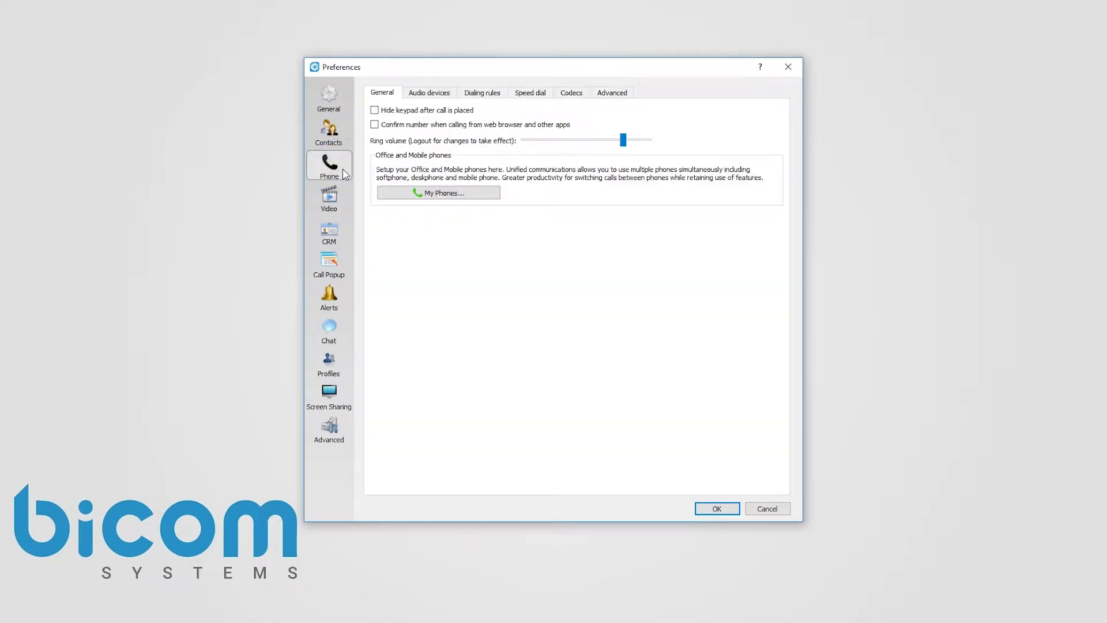
Step: Tick 'Hide keypad after call is placed' and number confirmation, and lower the ring volume slightly
click(374, 112)
click(374, 125)
drag(622, 142, 599, 145)
click(498, 192)
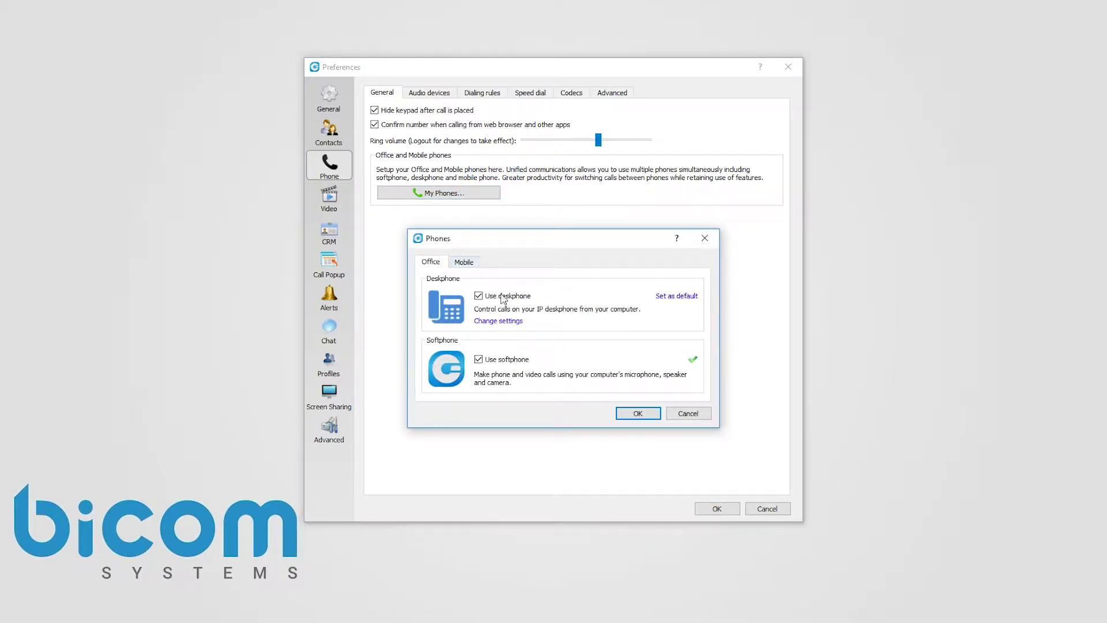
click(465, 263)
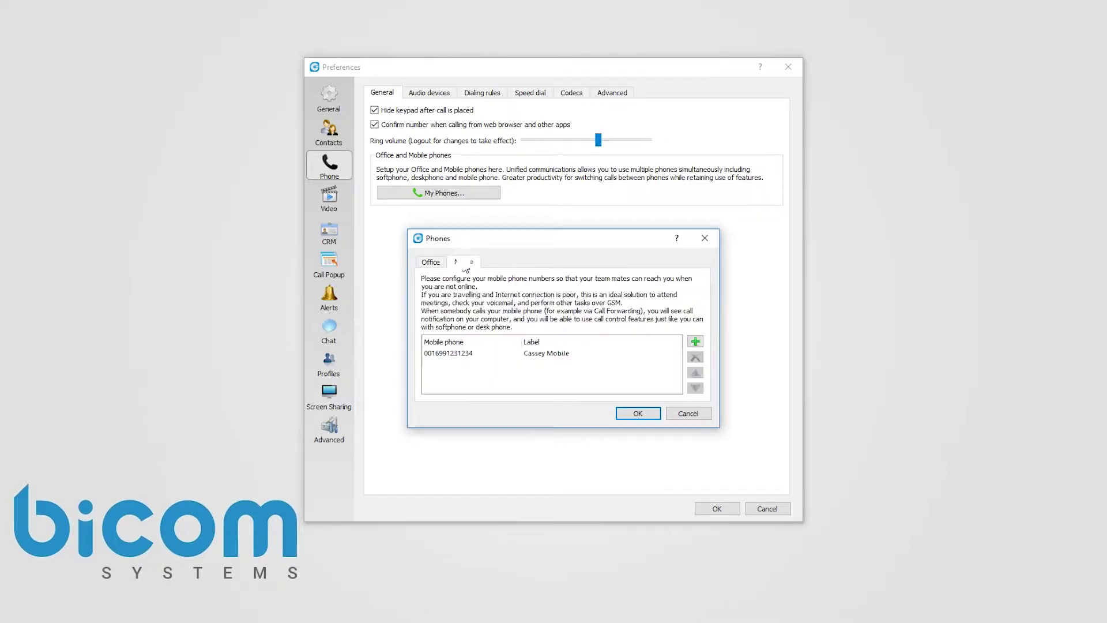
click(675, 414)
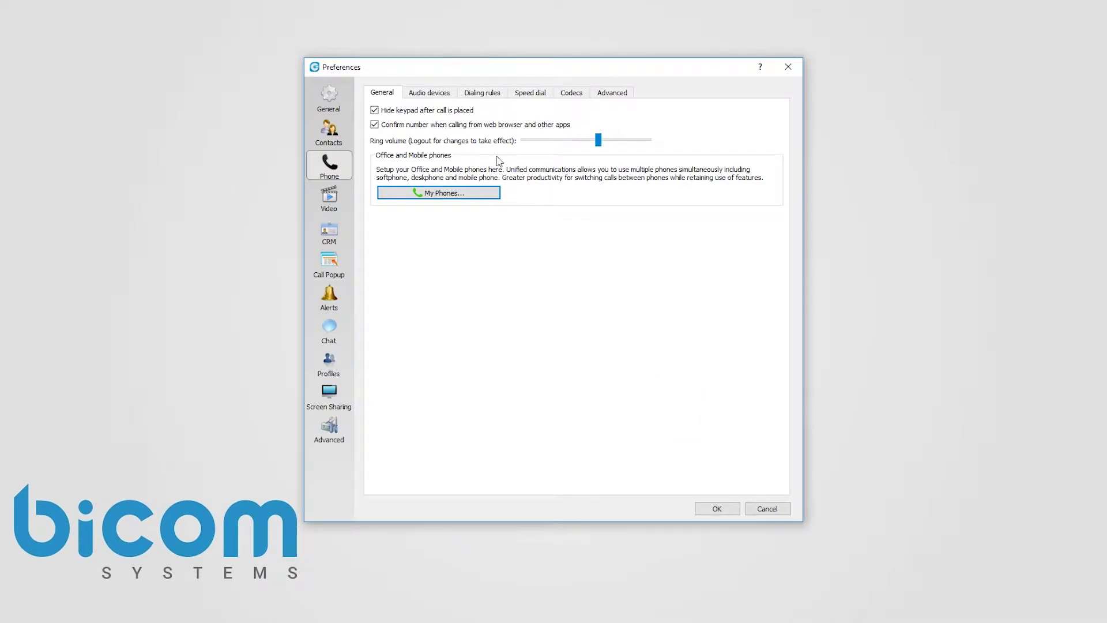
Step: Enable Plantronics and Jabra headset support in the Audio devices settings
click(433, 96)
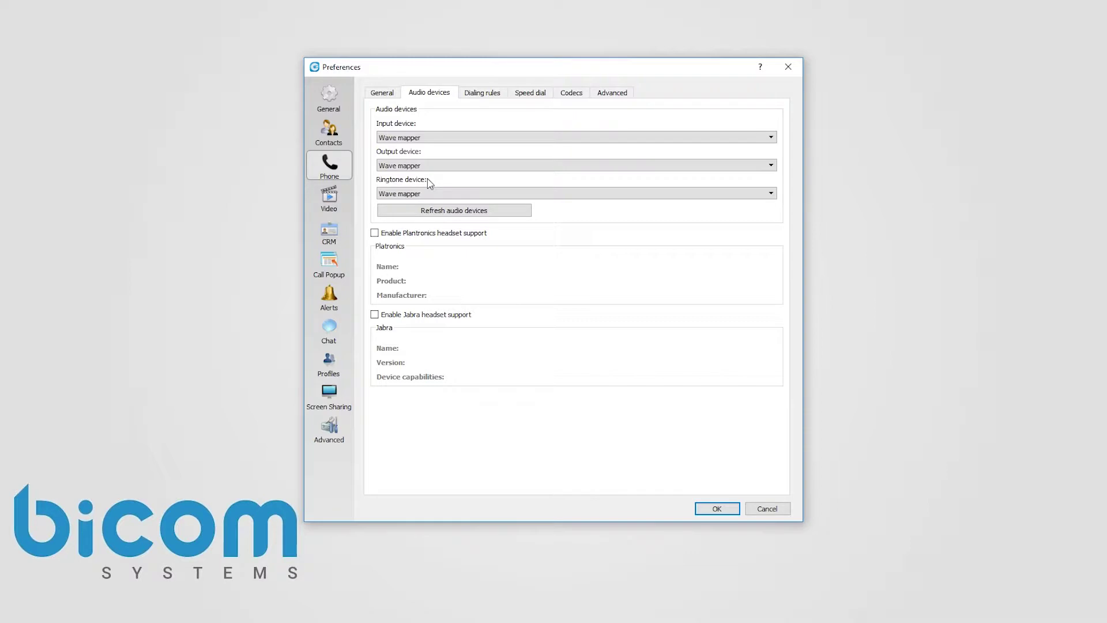
click(374, 233)
click(375, 314)
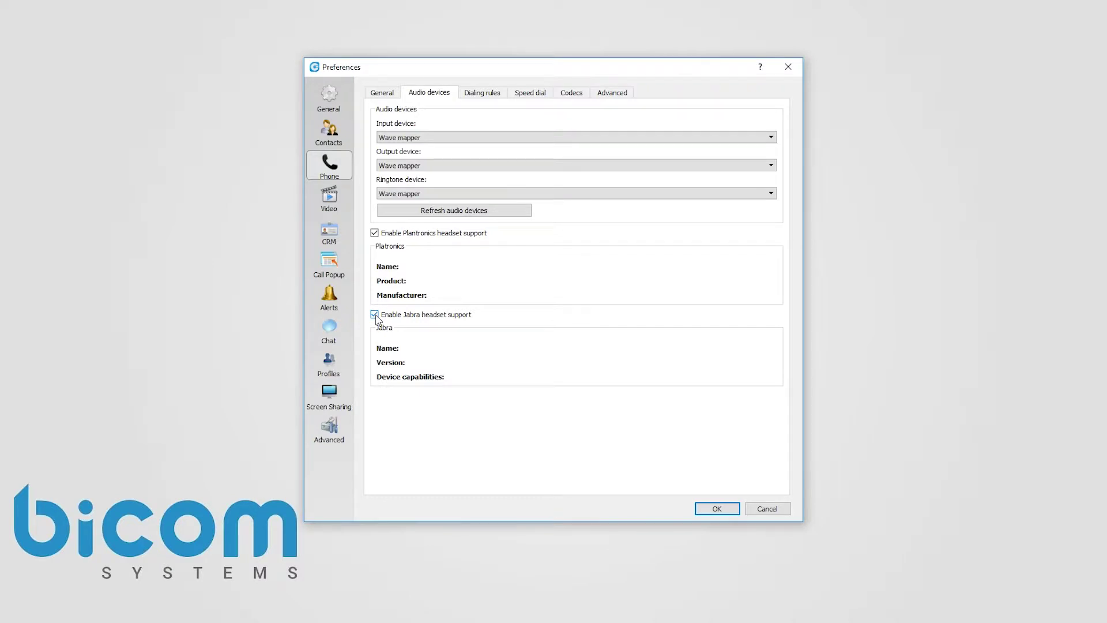
Step: Add a dialing rule replacing 061 with 0038761, plus a second empty rule row
click(483, 95)
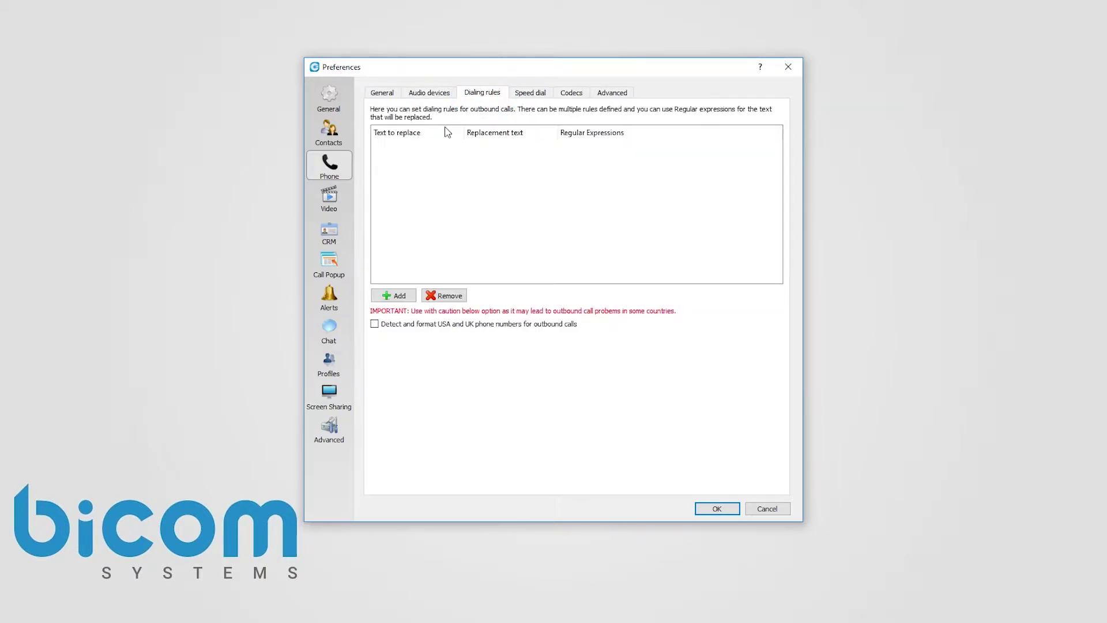
click(396, 296)
text(061)
click(477, 146)
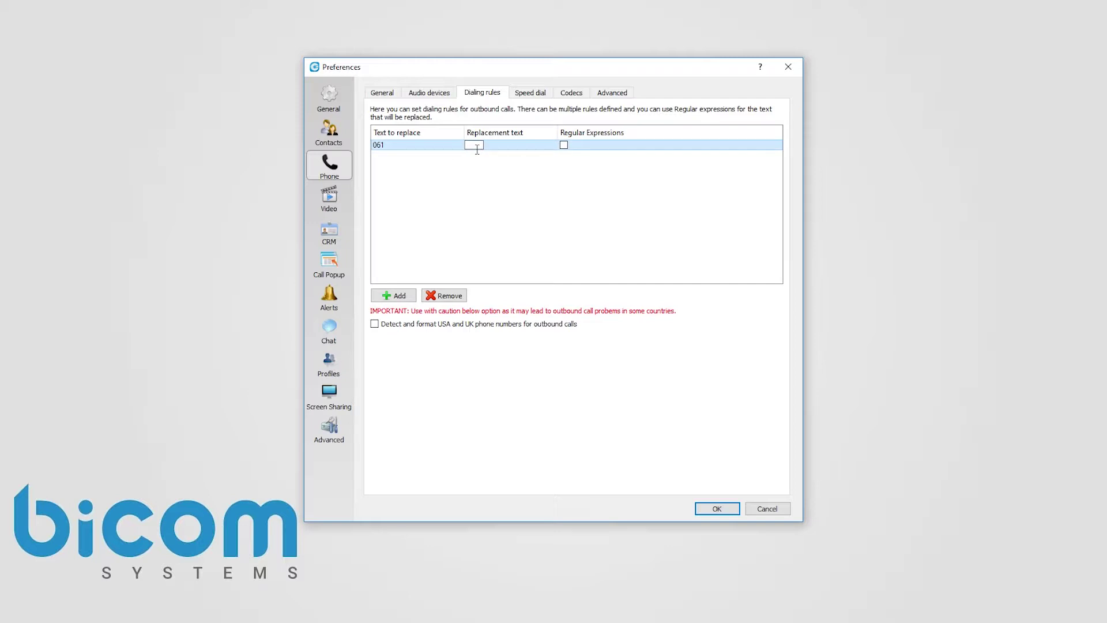
text(0038761)
key(Return)
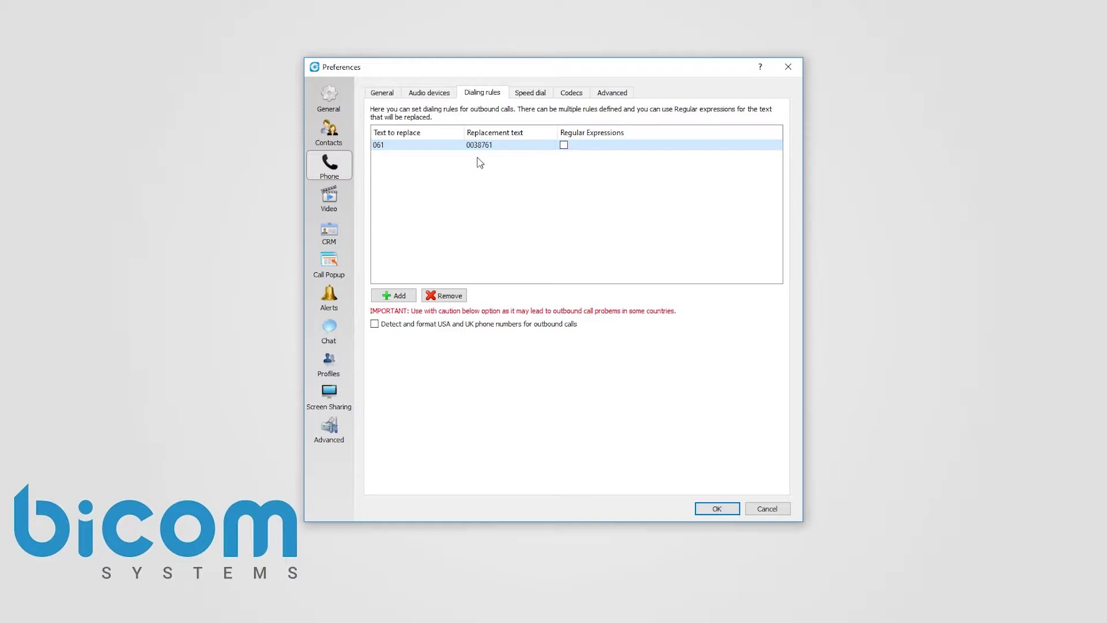
click(396, 296)
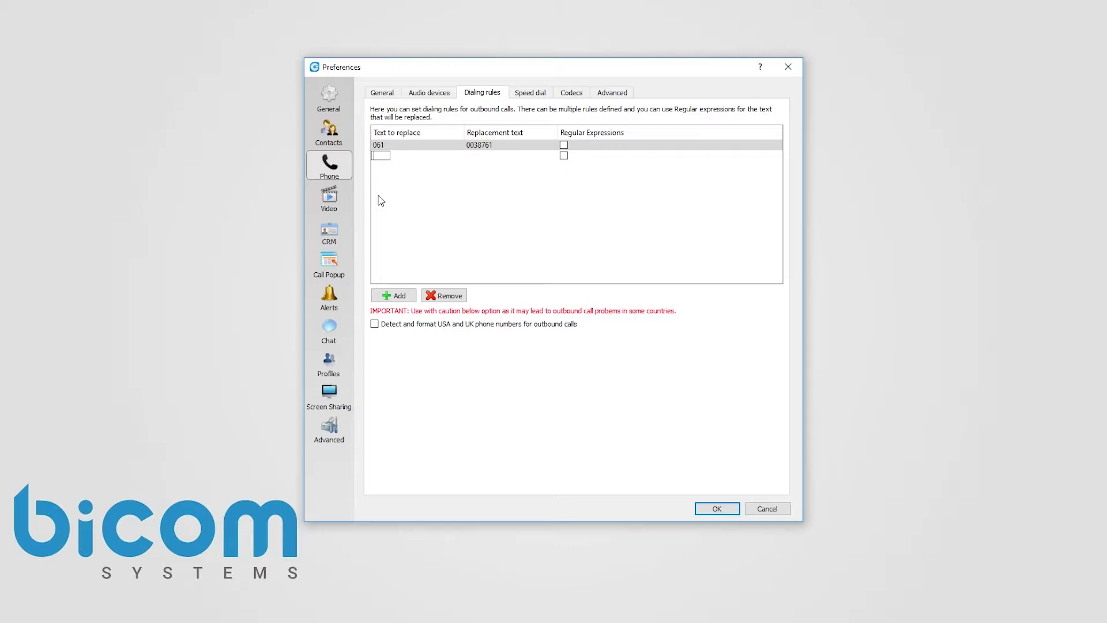
text(061)
text(()
text(6})
text(/d)
Step: Make the second rule a regex mapping 061(6)/d to 0038761/1 and enable USA/UK number formatting
click(442, 205)
double_click(487, 157)
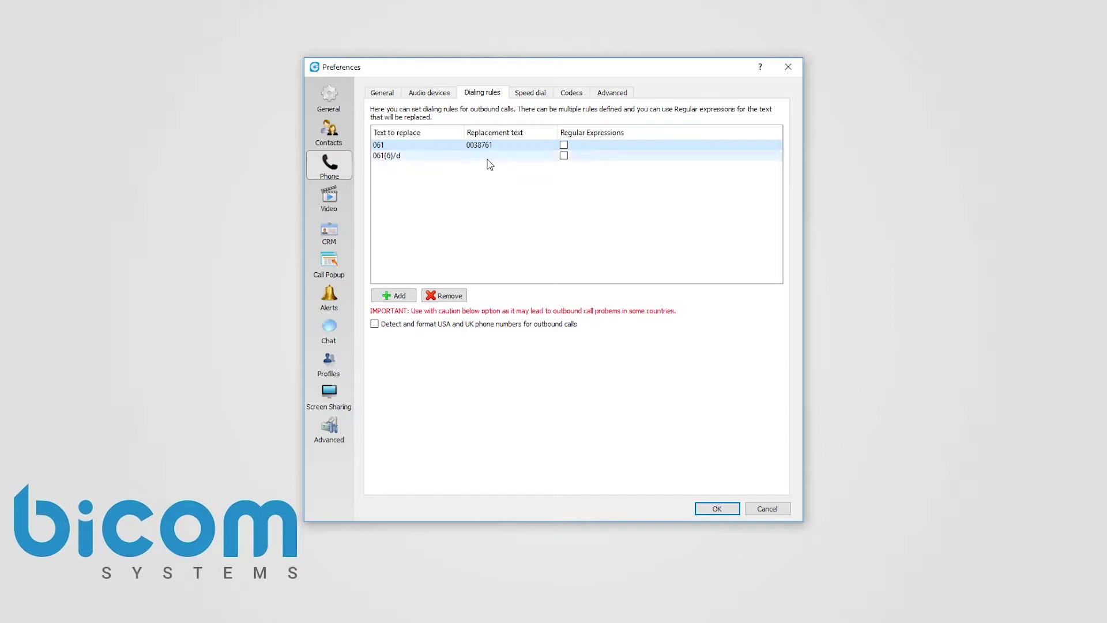
text(0038761/1)
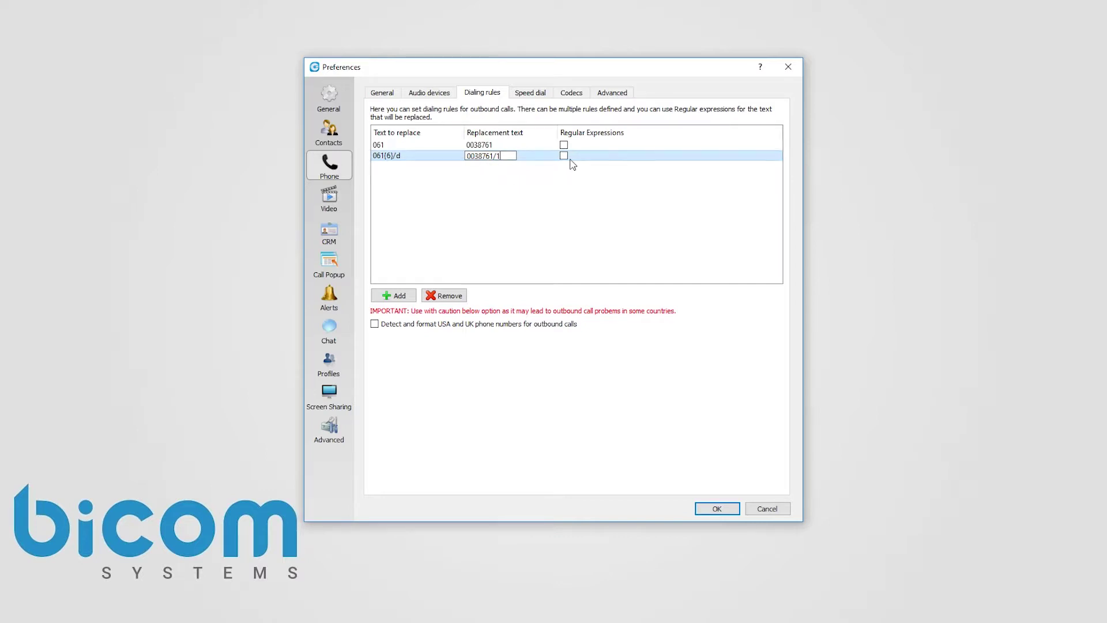
click(563, 156)
click(377, 329)
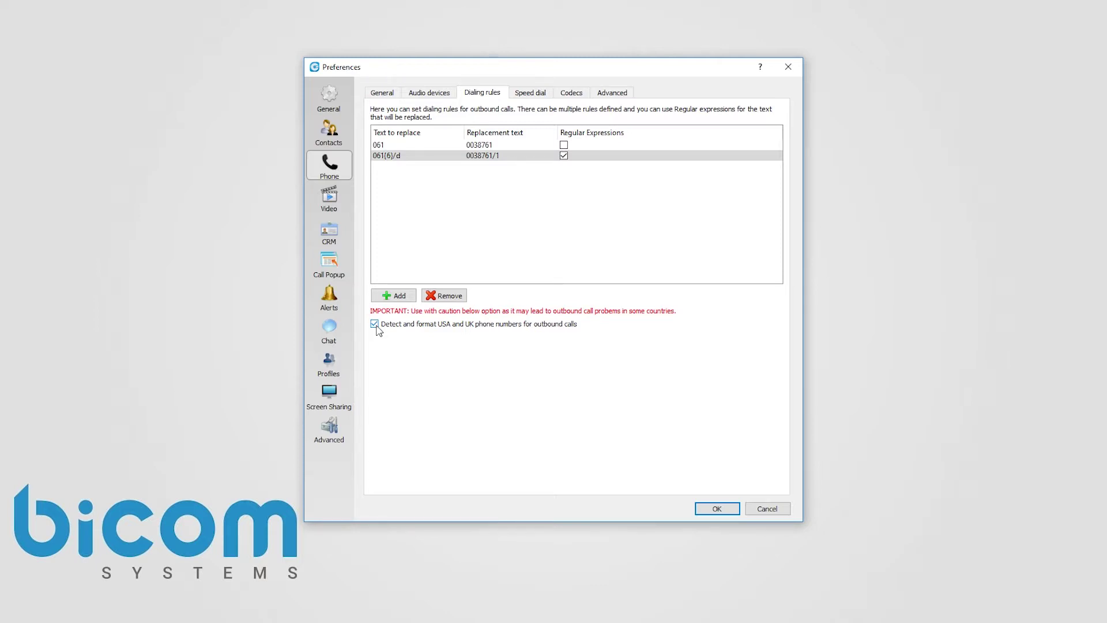
click(535, 96)
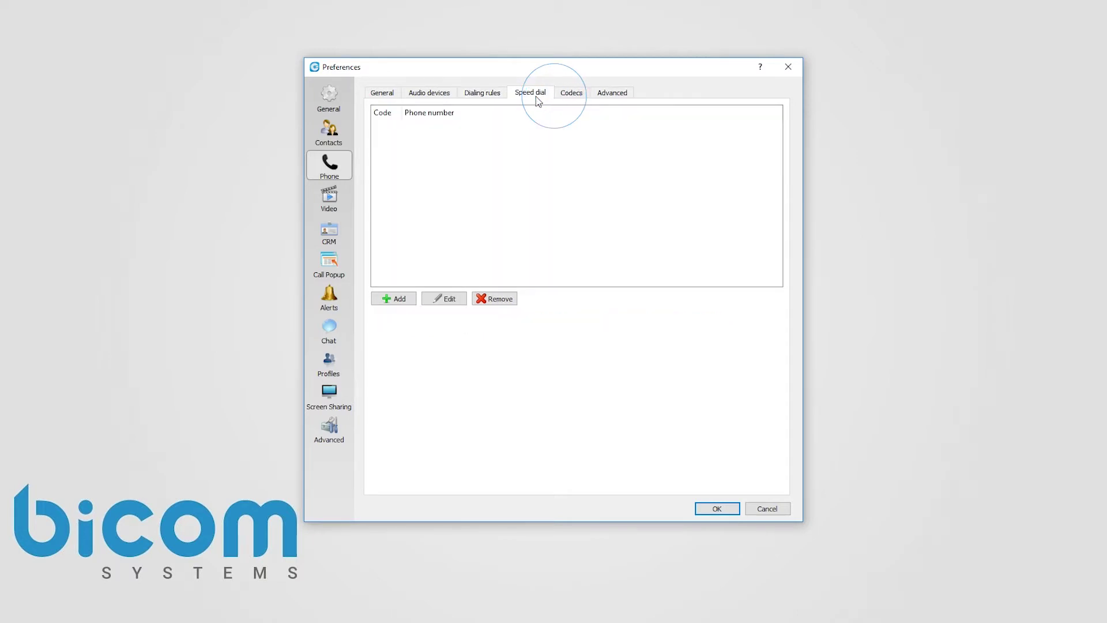
click(396, 301)
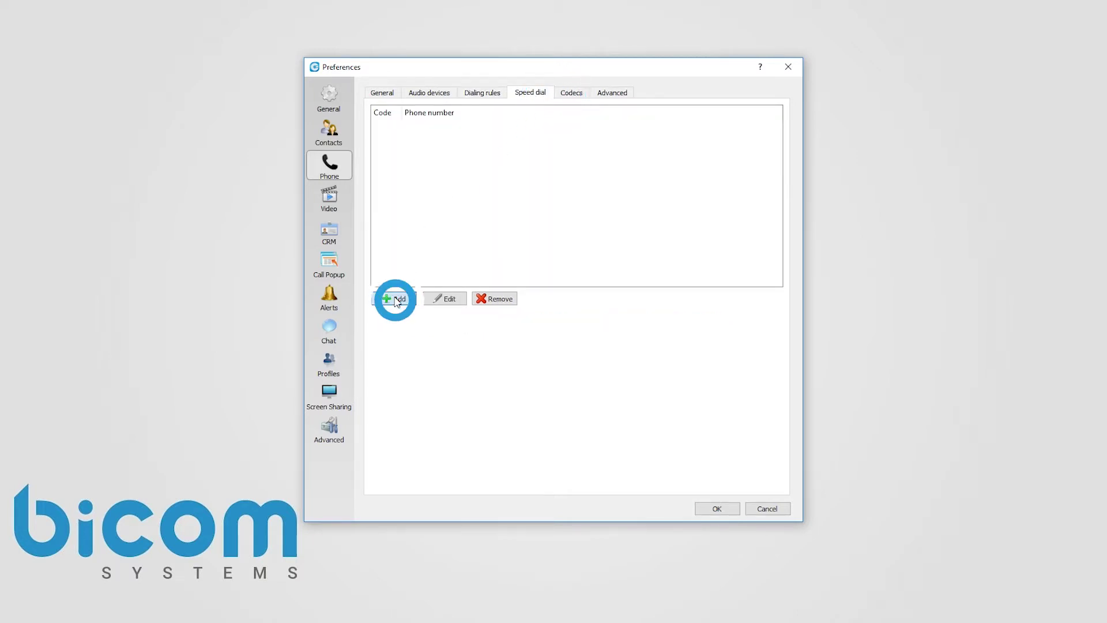
click(464, 343)
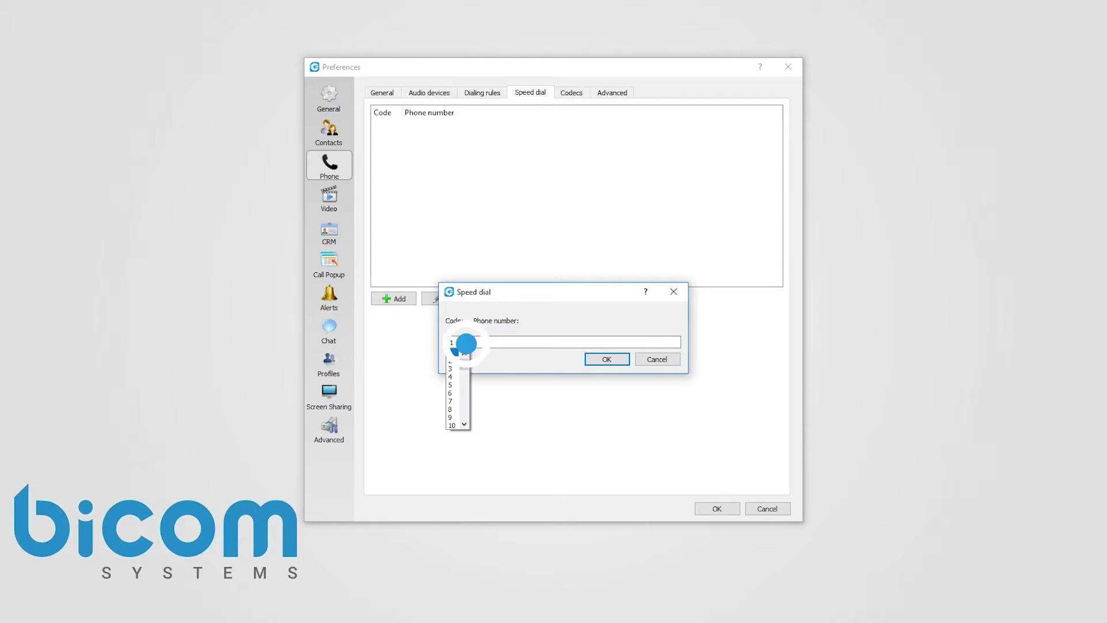
click(452, 400)
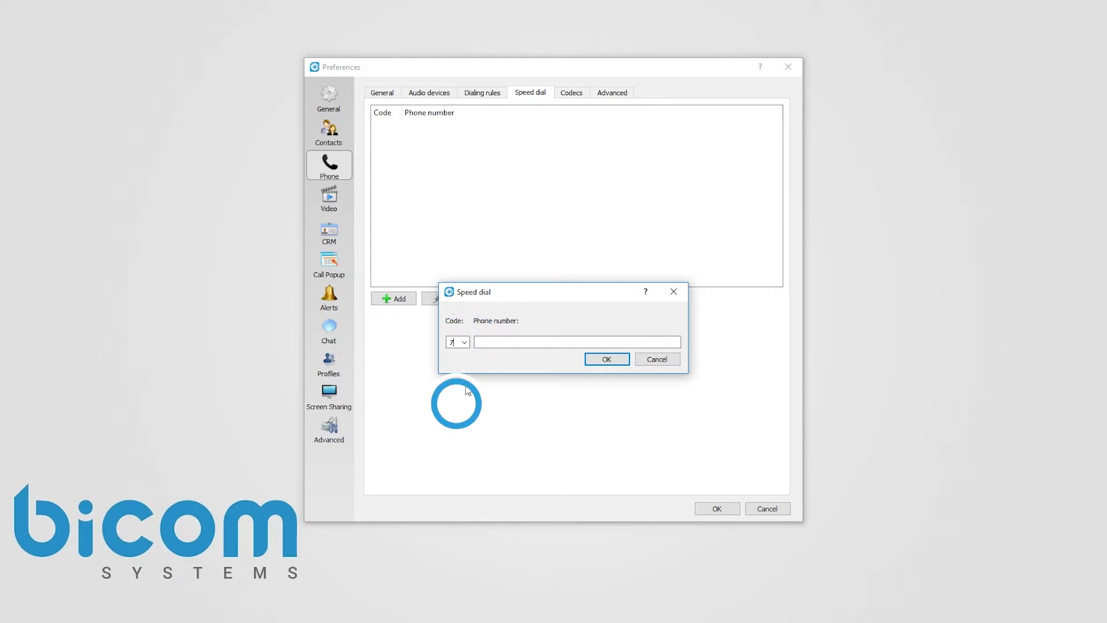
click(486, 342)
text(061)
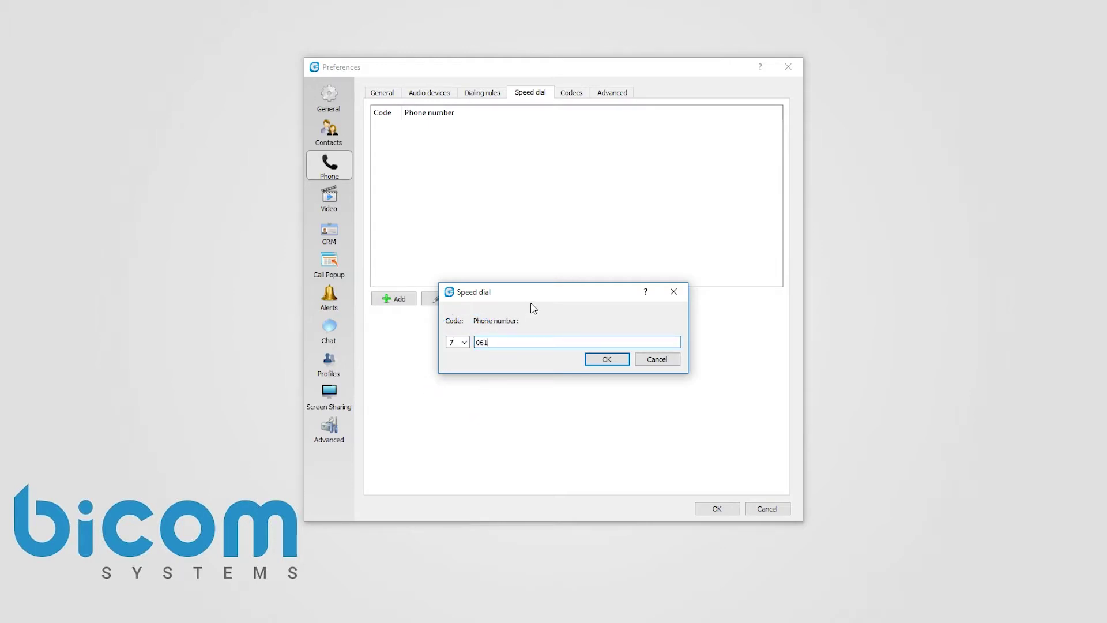
text(1234)
text(56)
click(607, 359)
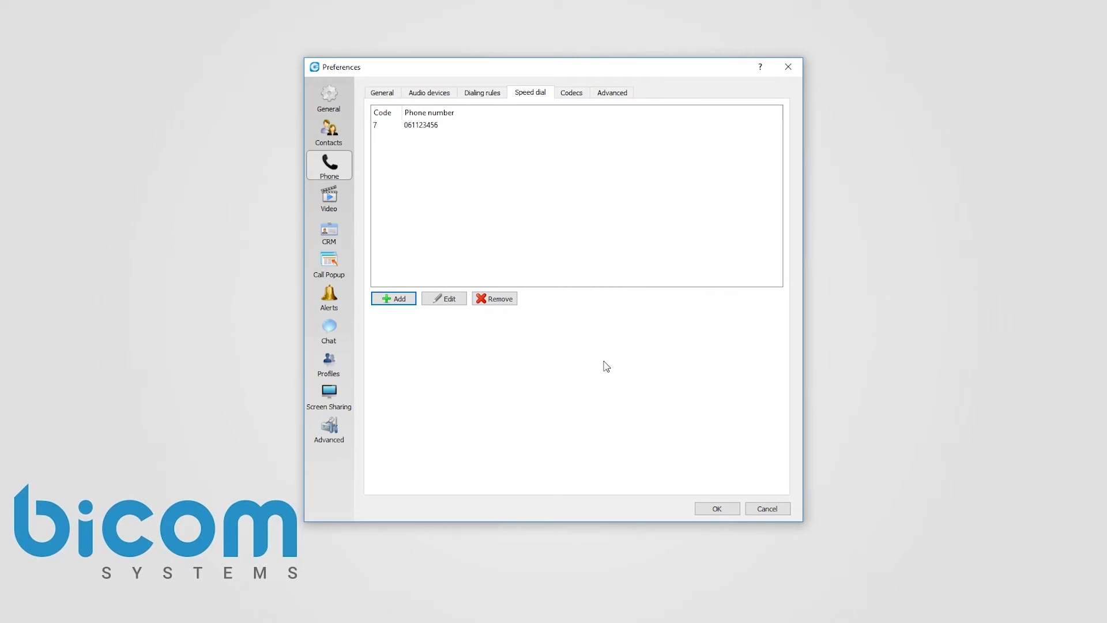
click(410, 130)
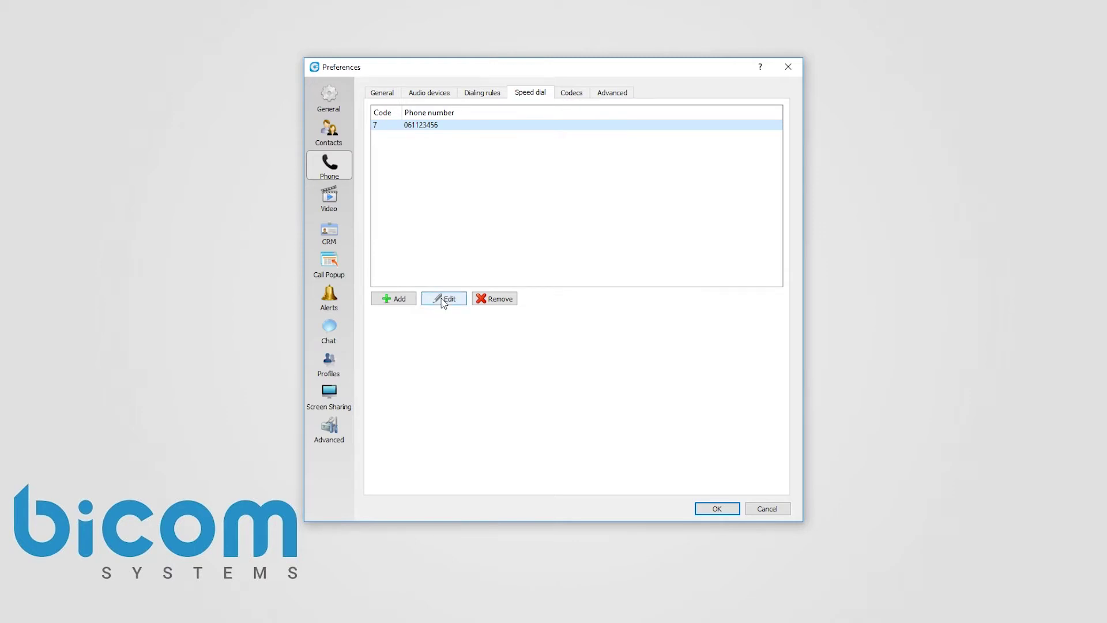
click(482, 301)
click(573, 311)
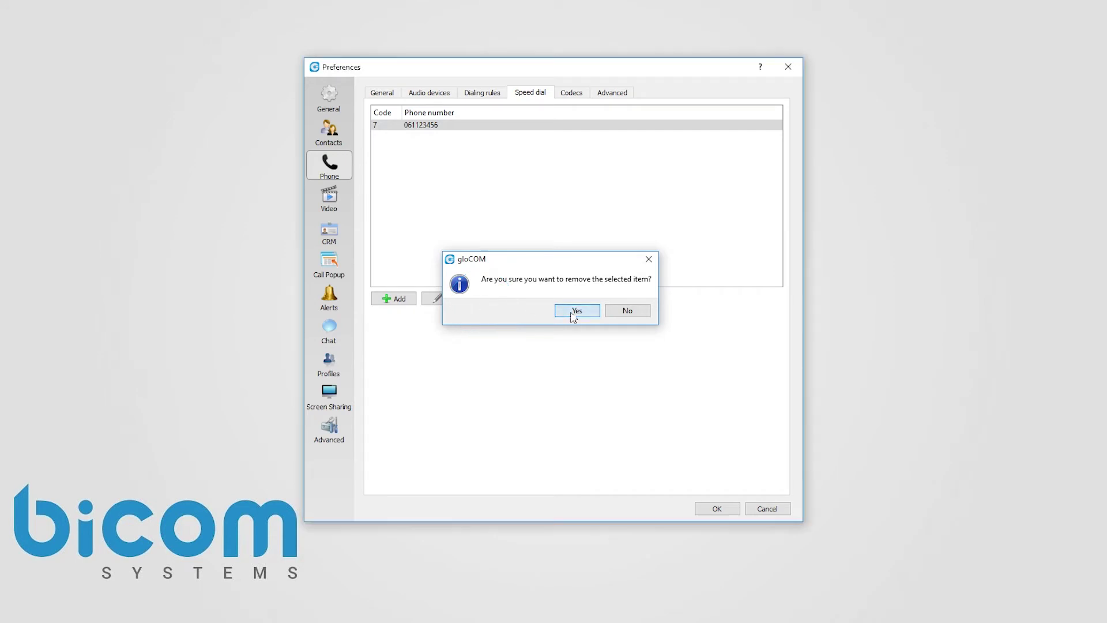
click(574, 96)
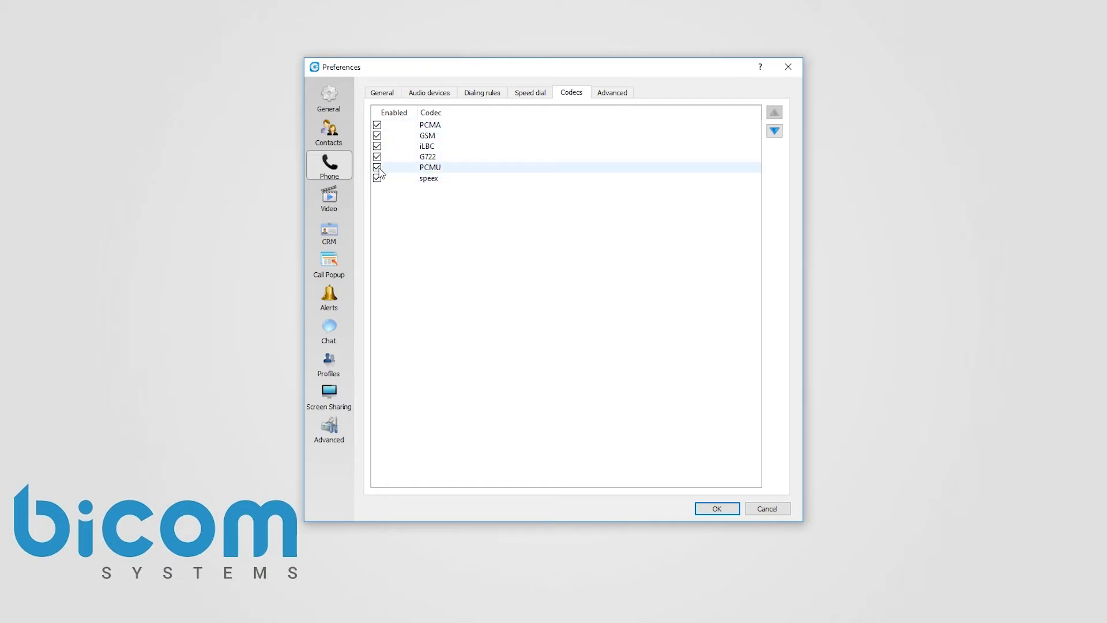
Step: Toggle the iLBC codec off and back on, keeping all six codecs enabled
click(377, 147)
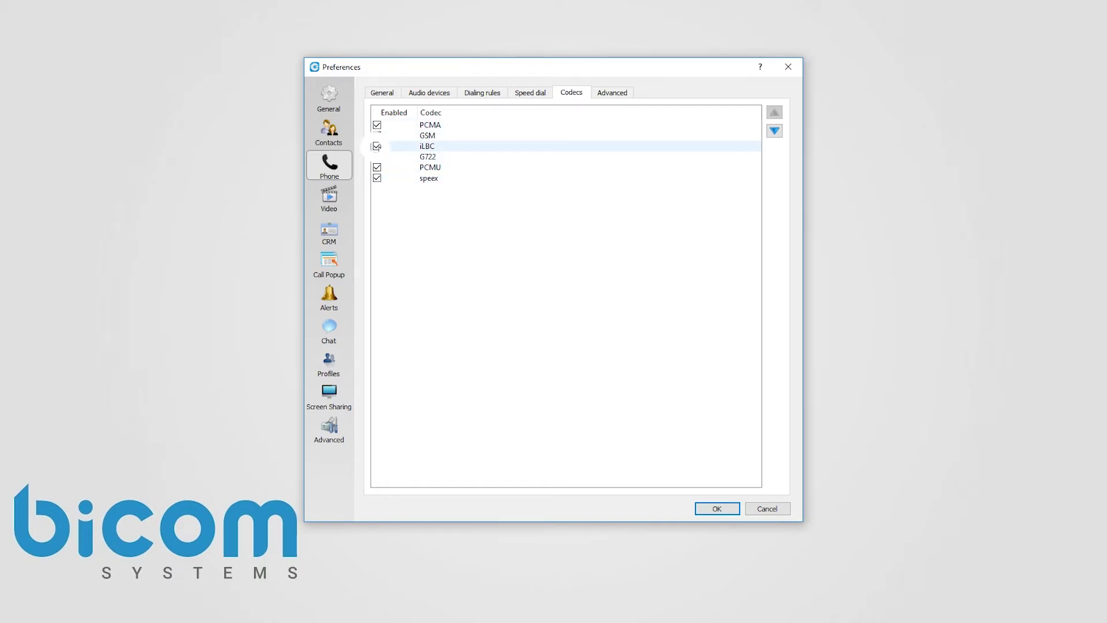
click(378, 146)
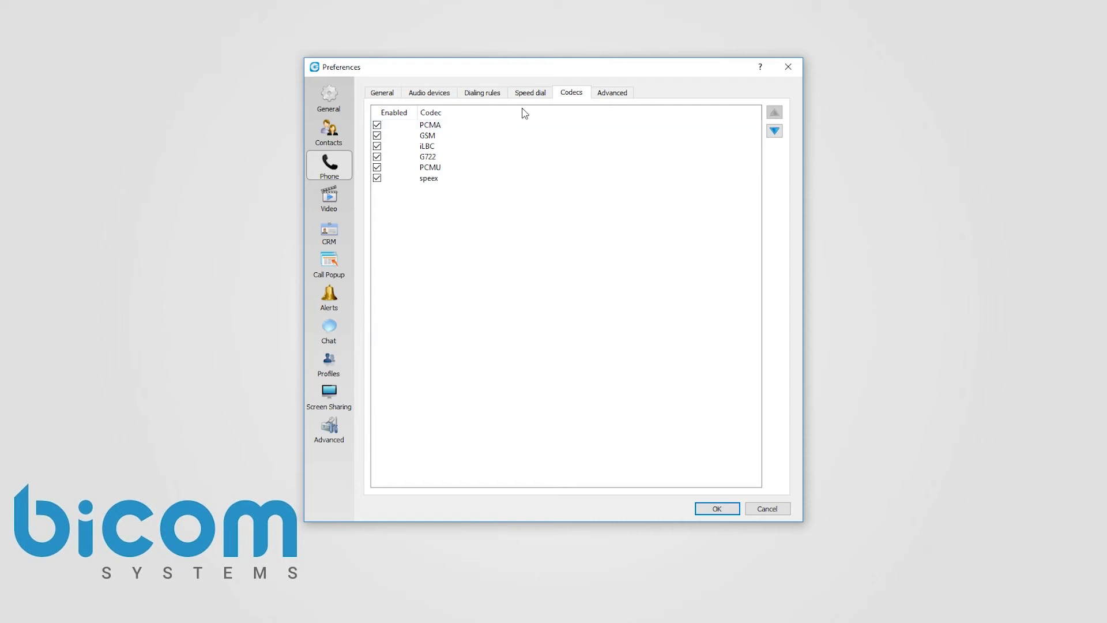
click(608, 99)
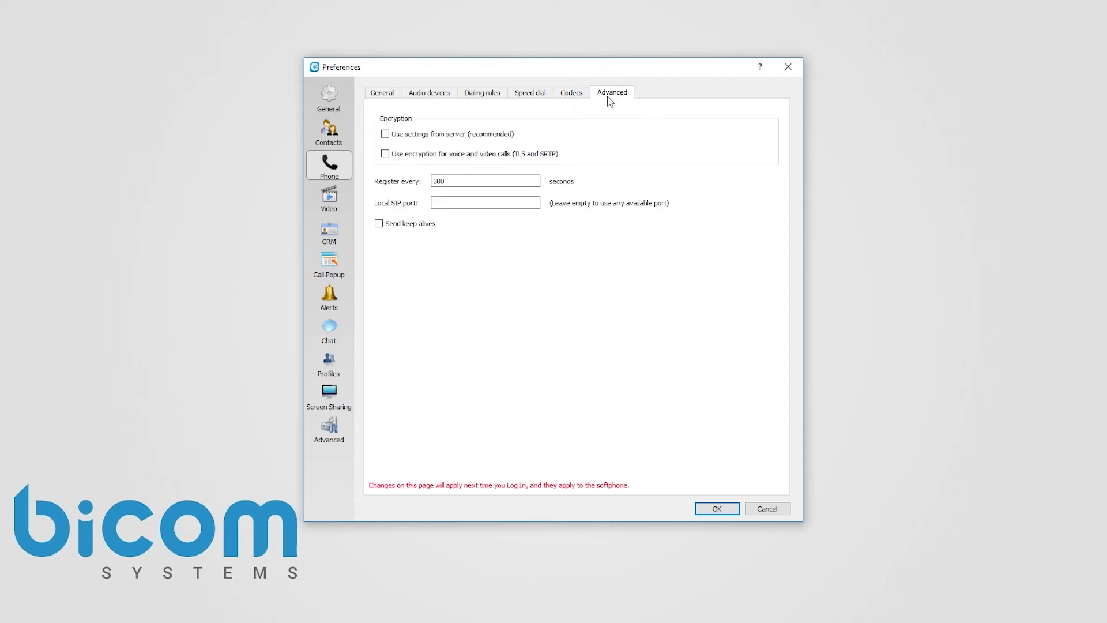
Step: Use server encryption settings, register every 200 seconds, set local SIP port 5560, and send keep-alives
click(384, 155)
click(385, 134)
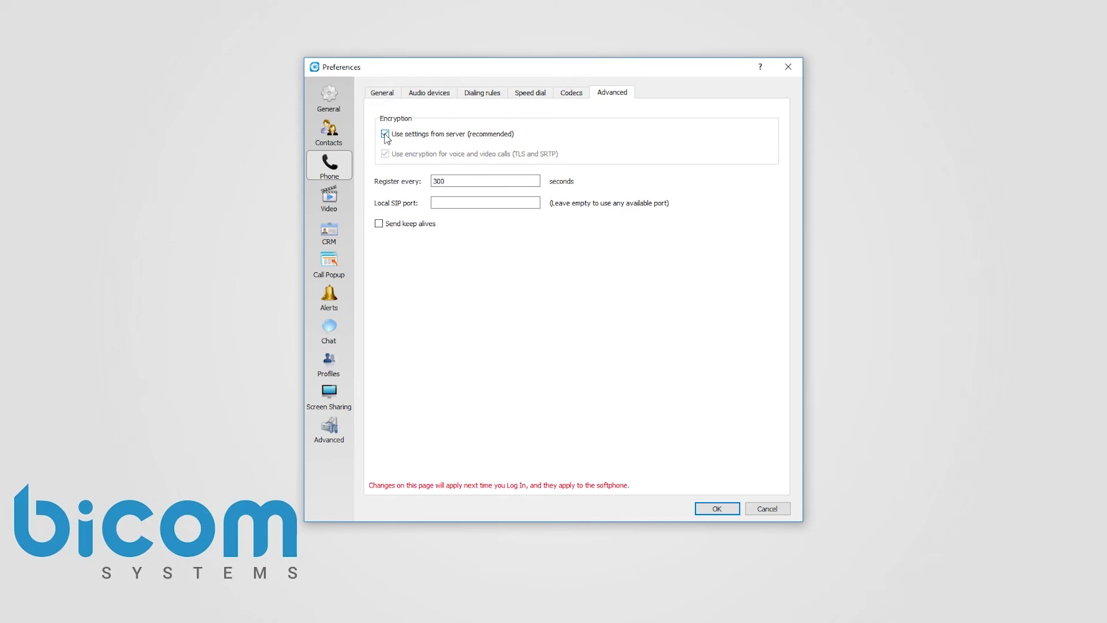
click(449, 182)
double_click(448, 183)
text(200)
click(441, 207)
text(5)
text(560)
click(380, 224)
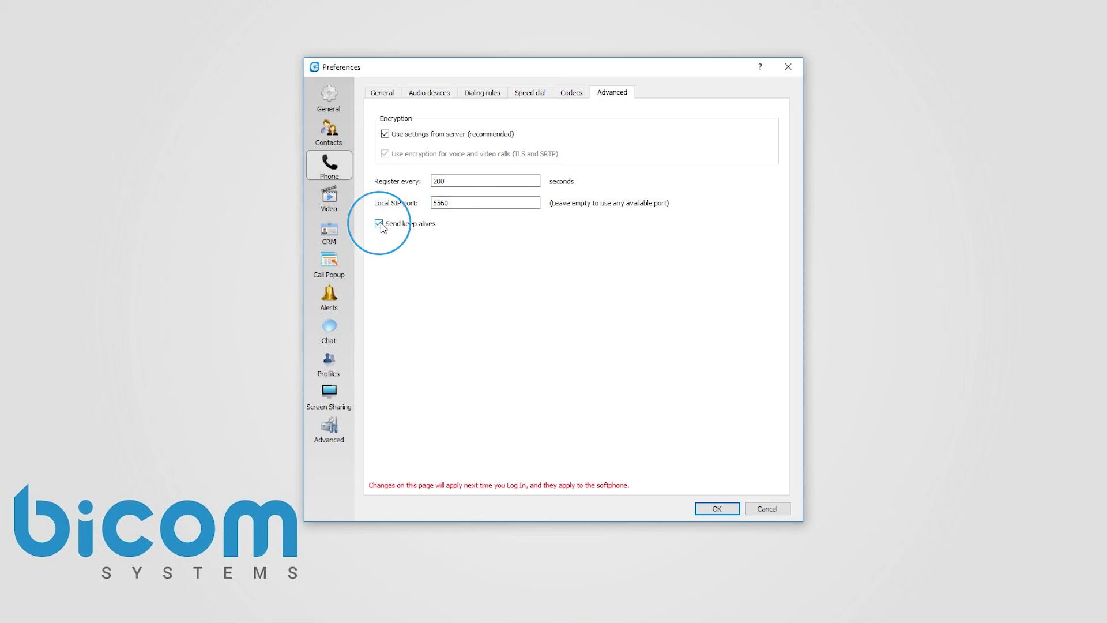